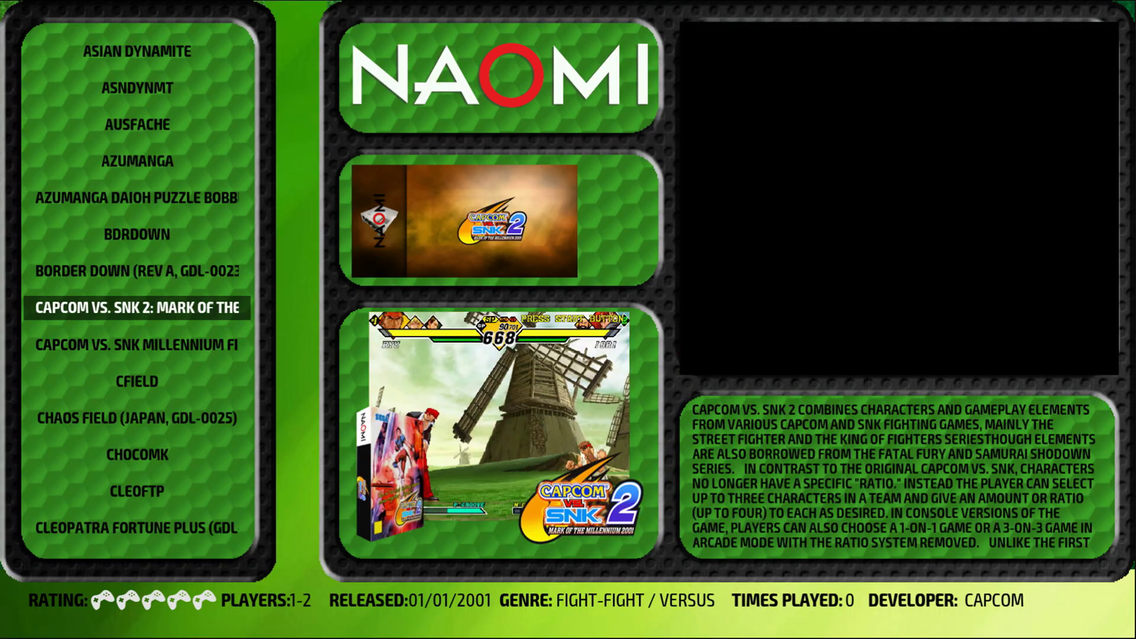
Step through the Naomi entries BDRDOWN, AZUMANGA, AUSFACHE and Azumanga Daioh Puzzle Bobble to compare duplicates
key(Up)
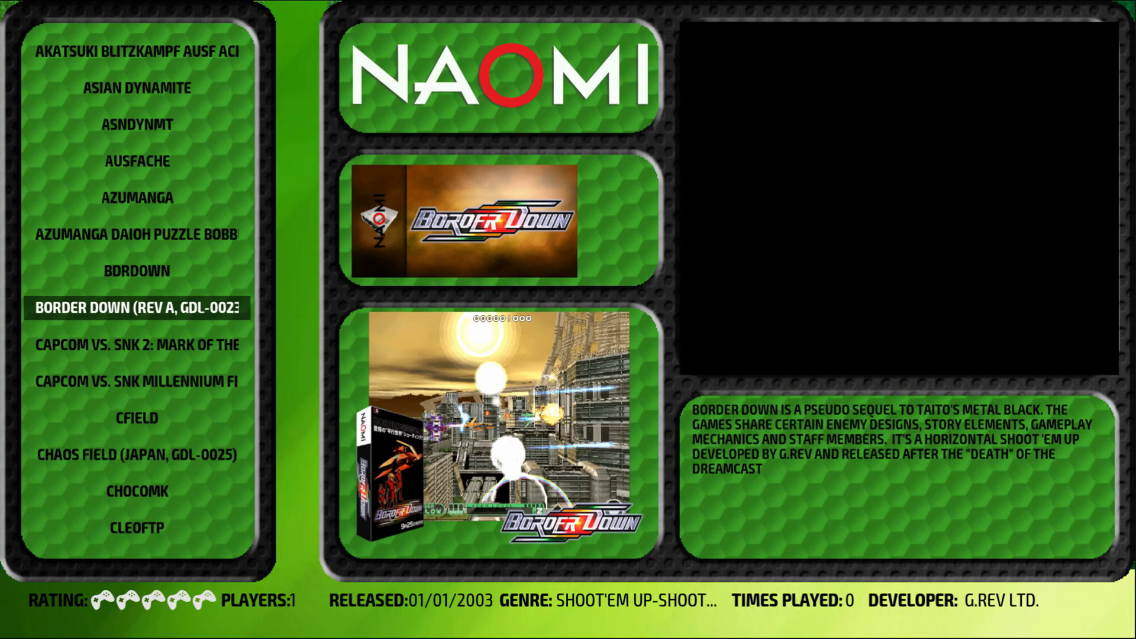
key(Up)
key(Up)
key(Up)
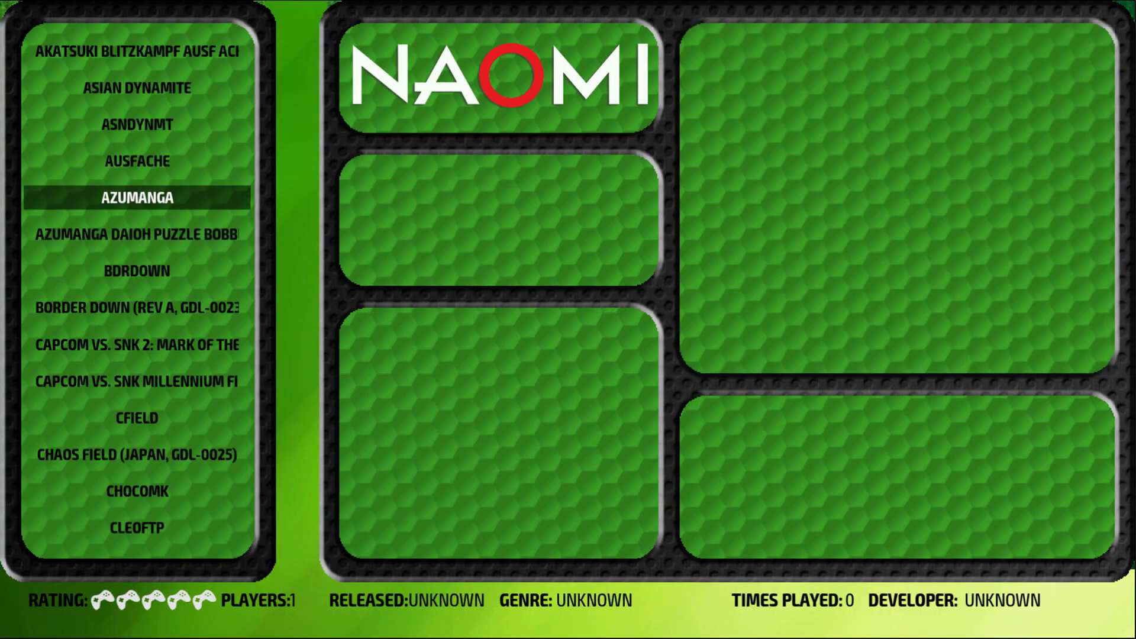
key(Up)
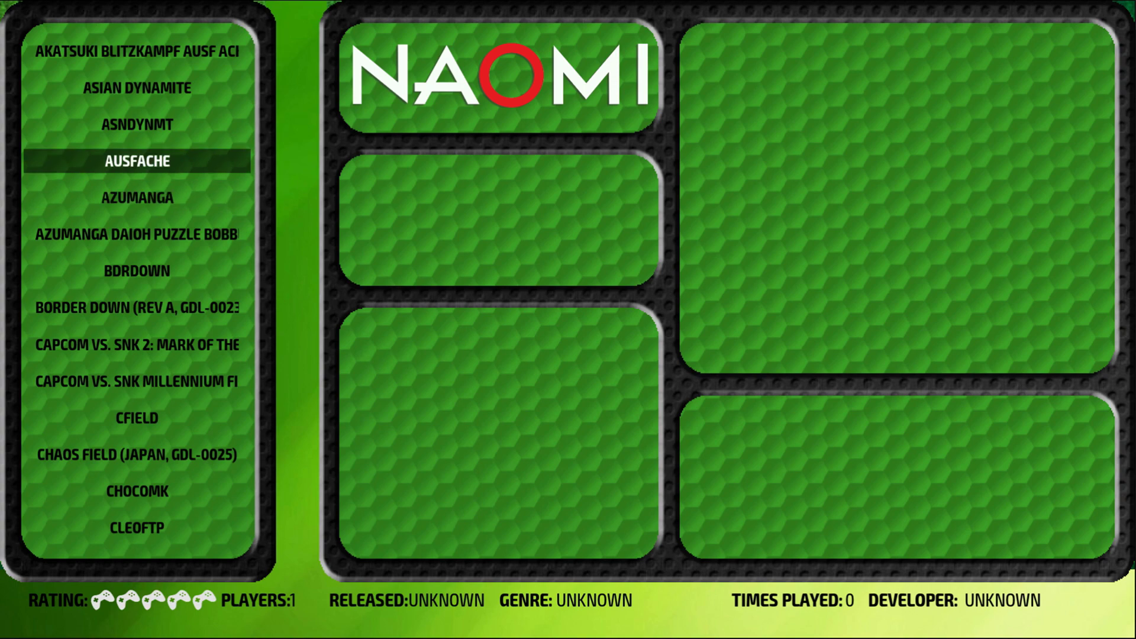
key(Up)
key(Up)
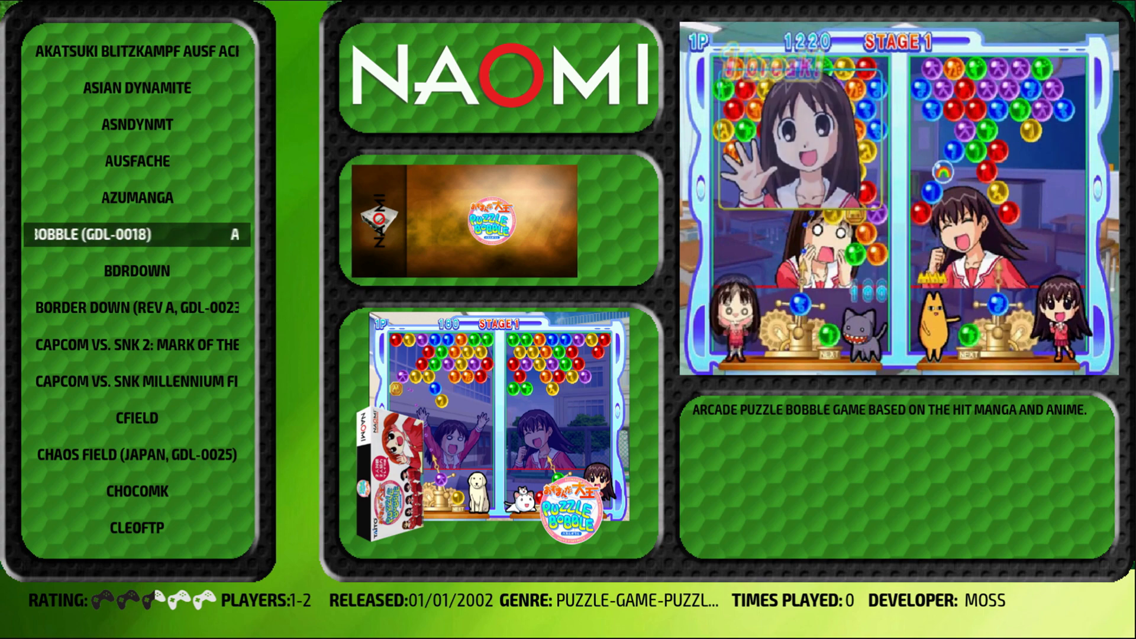
key(Down)
key(Up)
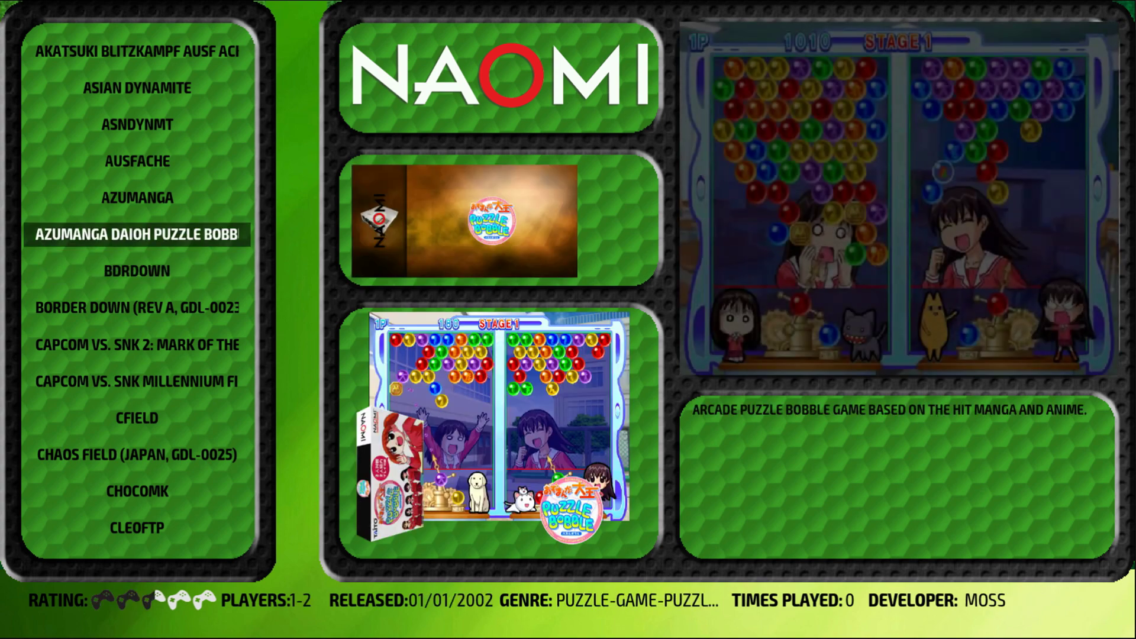
key(Up)
key(Up)
key(Up)
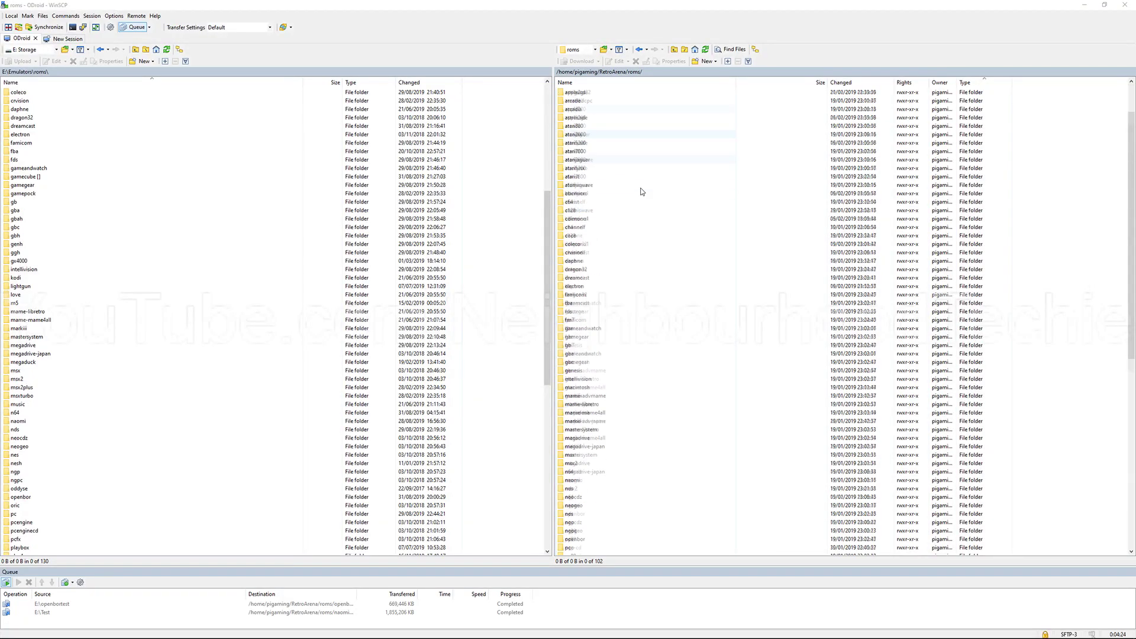
scroll(641, 190, down, 8)
scroll(641, 191, down, 4)
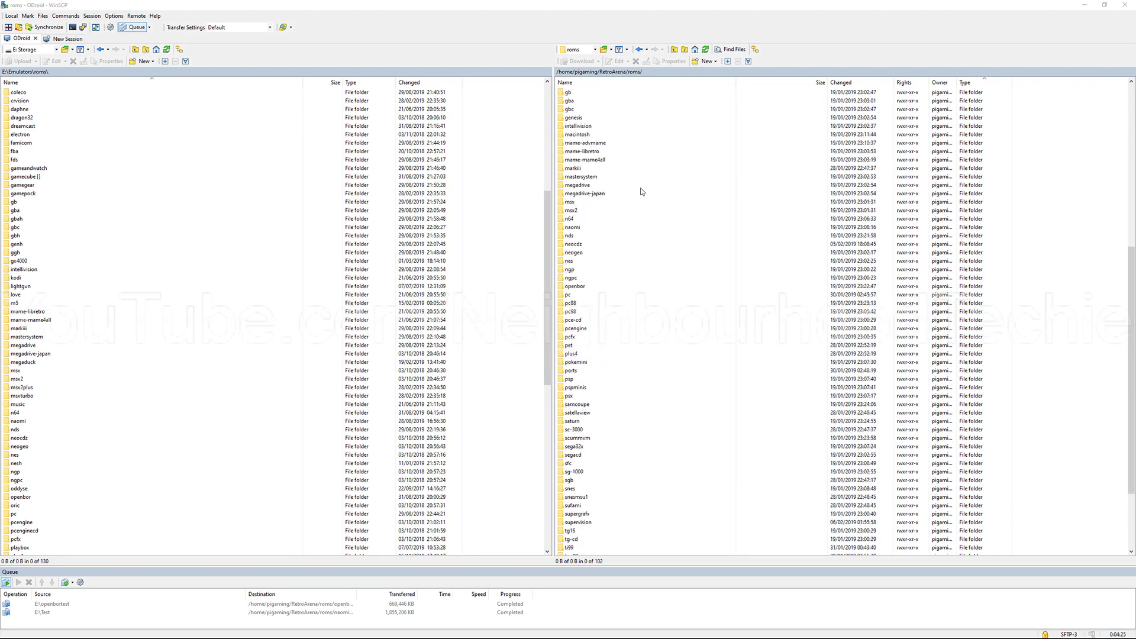
Enter the remote naomi folder and bring gamelist.xml up in the editor
double_click(586, 229)
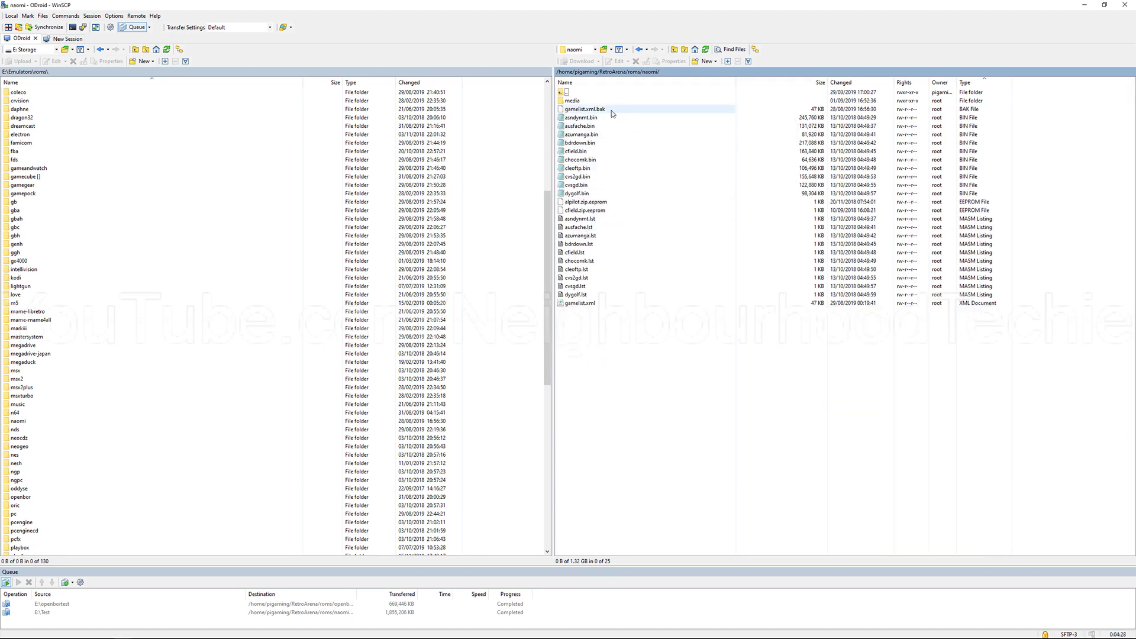
right_click(580, 304)
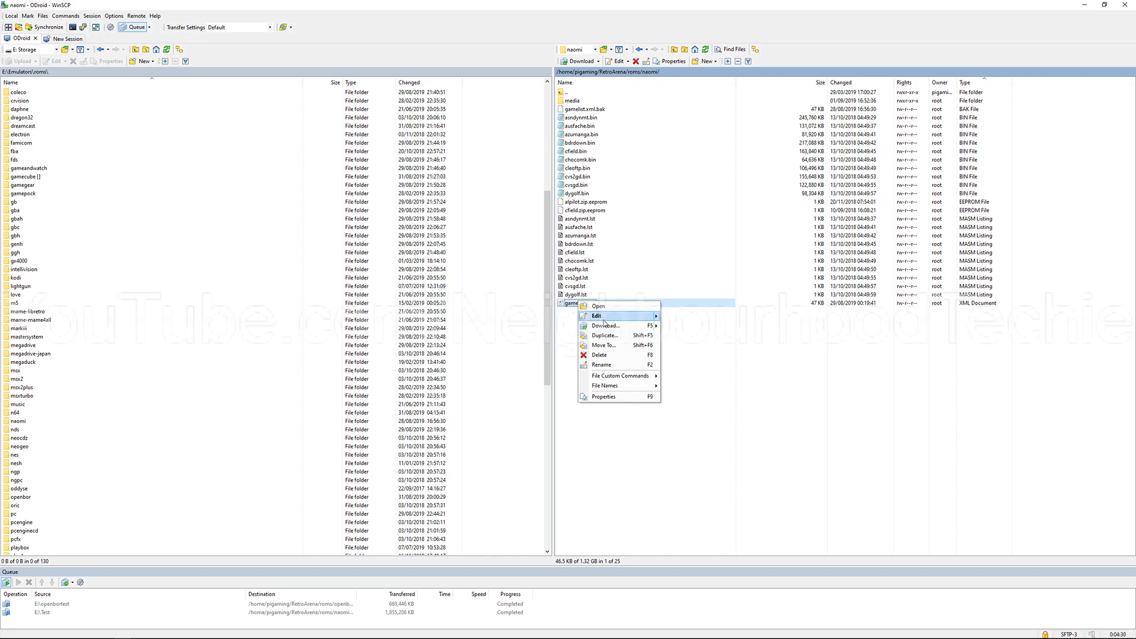
click(598, 316)
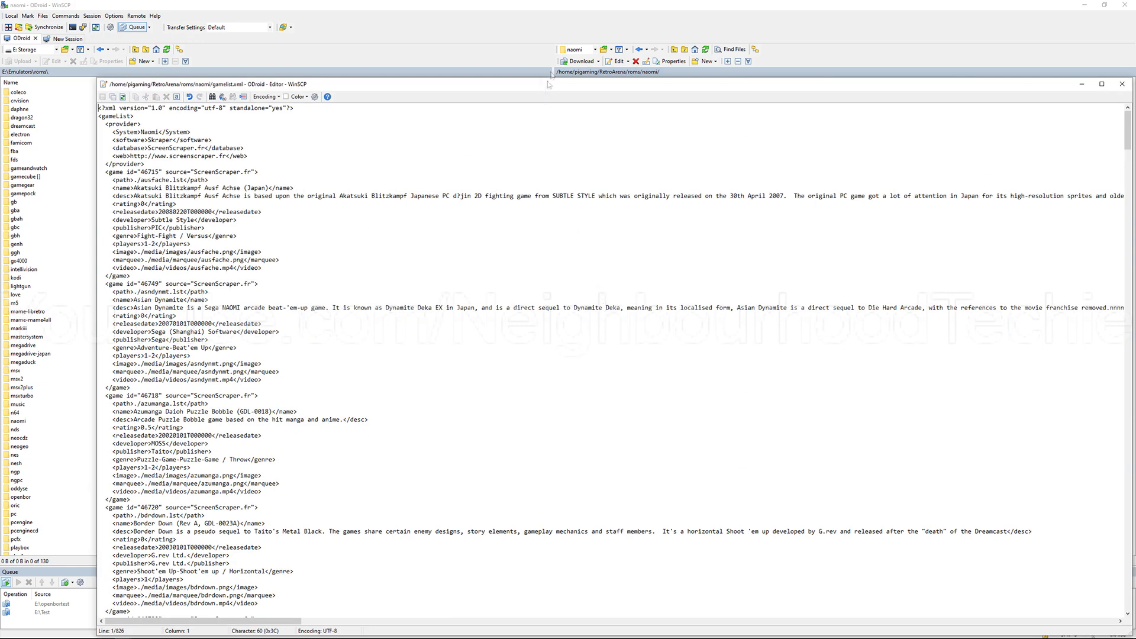
drag(547, 85, 559, 39)
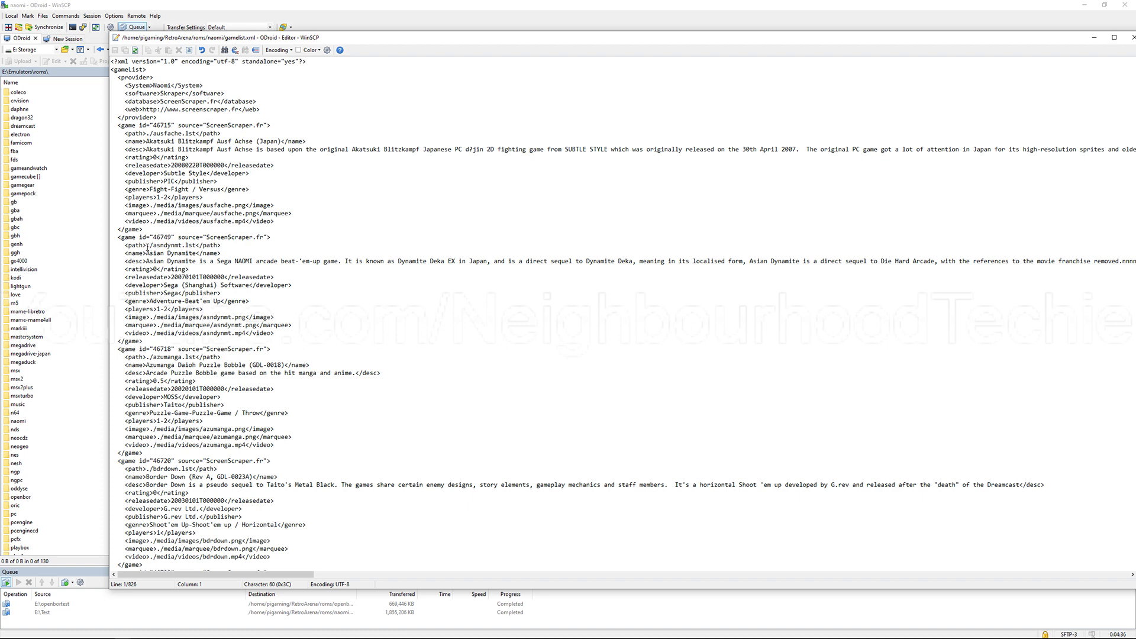
Check that game paths such as ./asndynmt.lst and the Azumanga entry point to .lst files, then leave the editor
drag(147, 245, 197, 247)
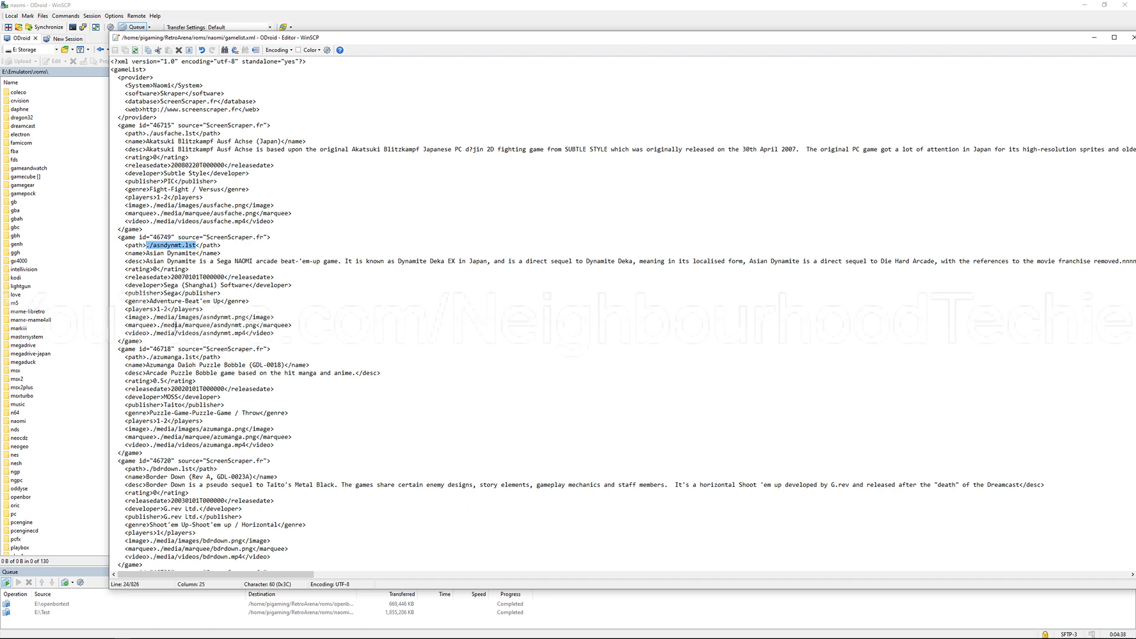
drag(139, 357, 193, 356)
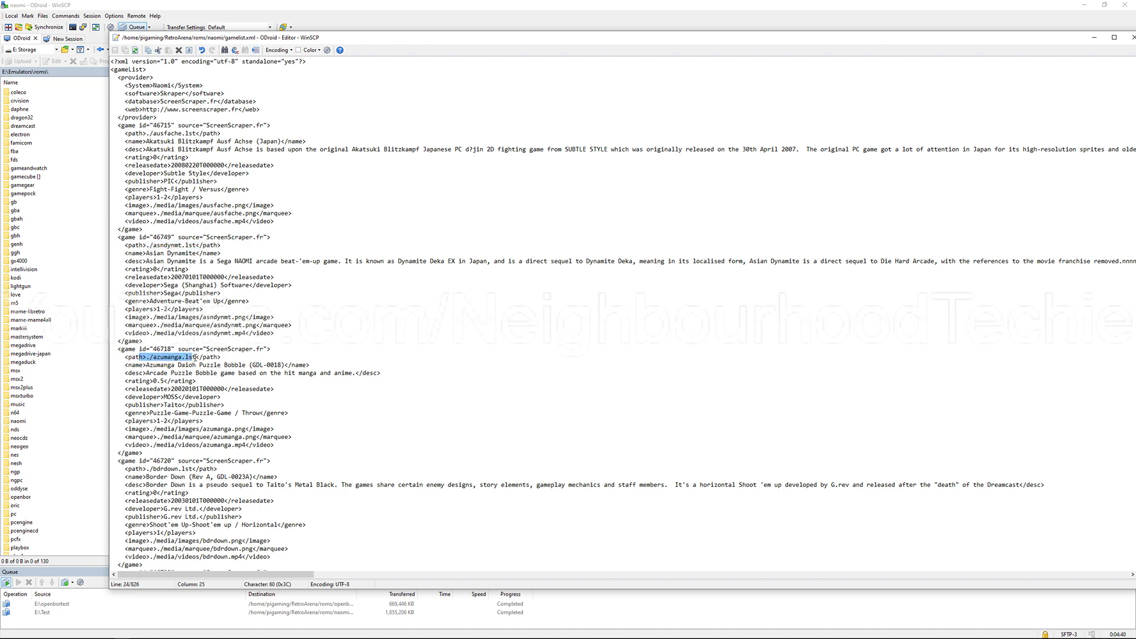
drag(143, 476, 185, 477)
click(189, 461)
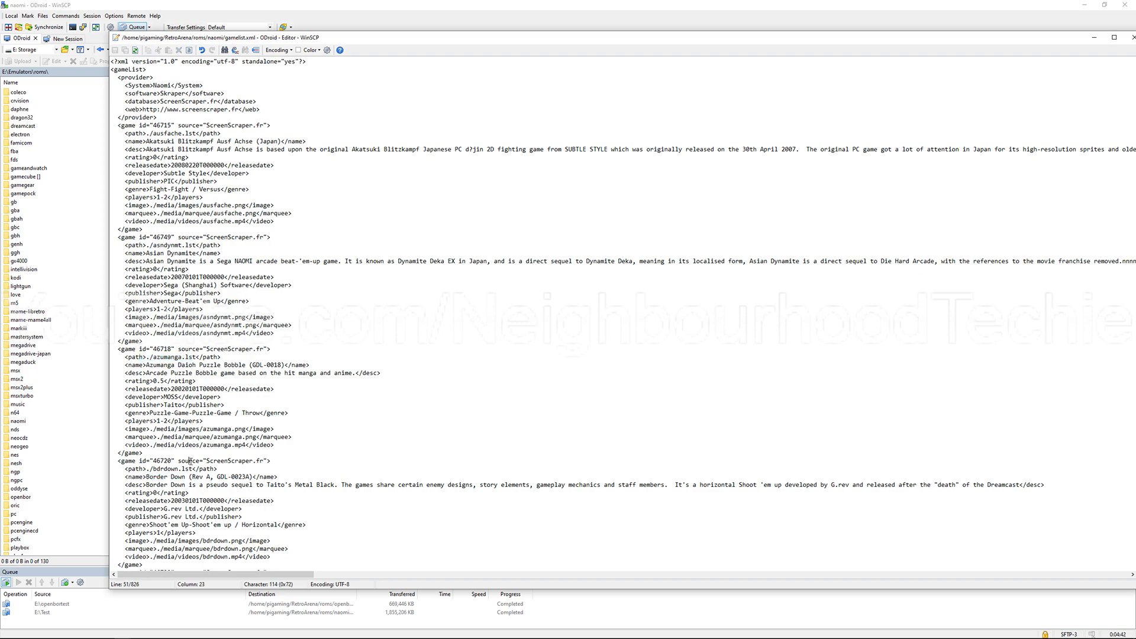
scroll(189, 461, down, 3)
scroll(162, 387, down, 1)
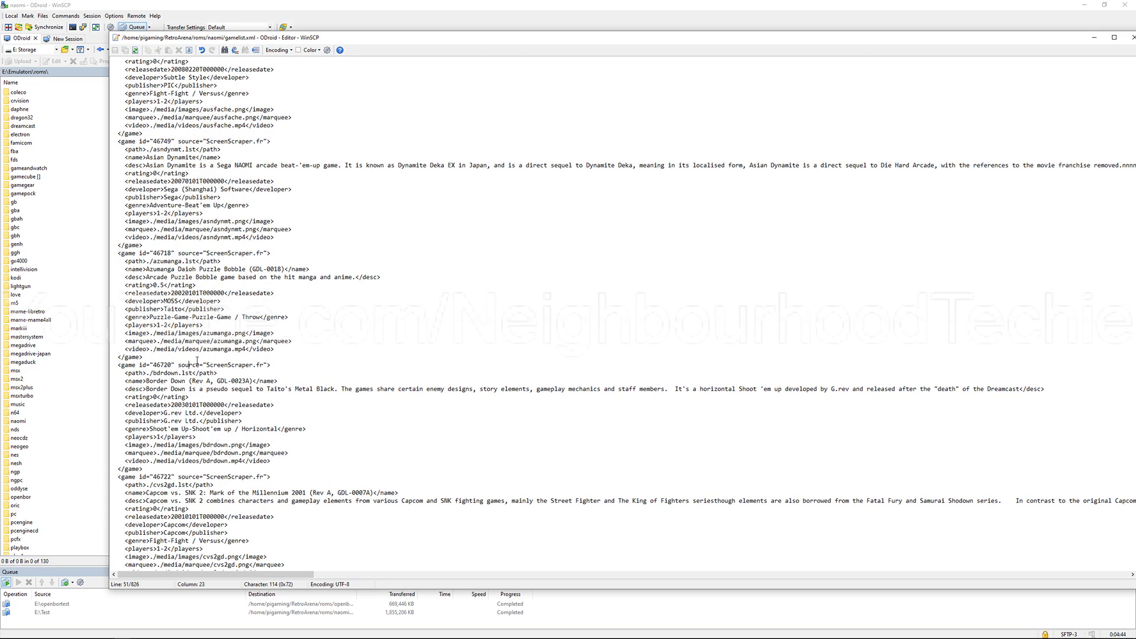
scroll(162, 387, up, 2)
scroll(162, 388, up, 2)
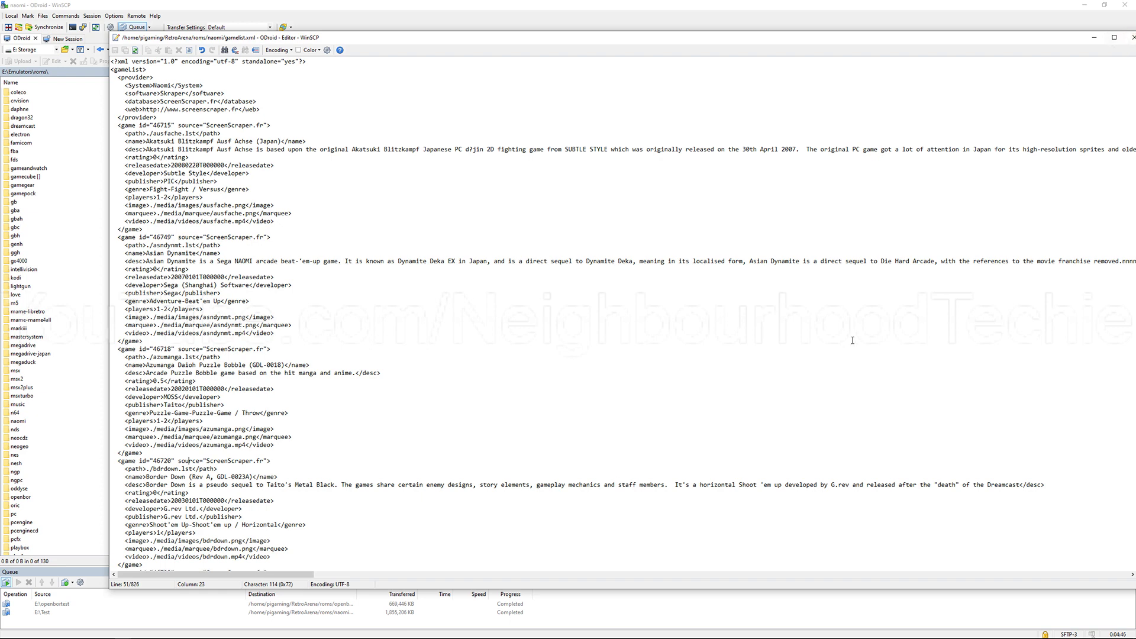
click(1133, 38)
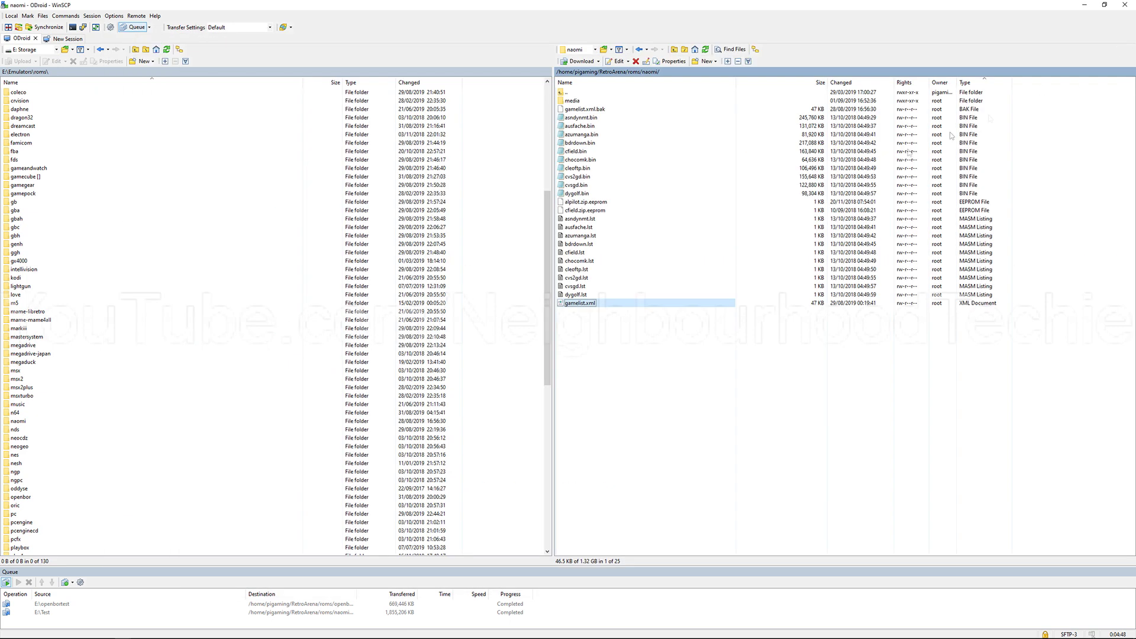
Walk up from naomi through roms, RetroArena, pigaming and home to the root, then into /etc
click(585, 220)
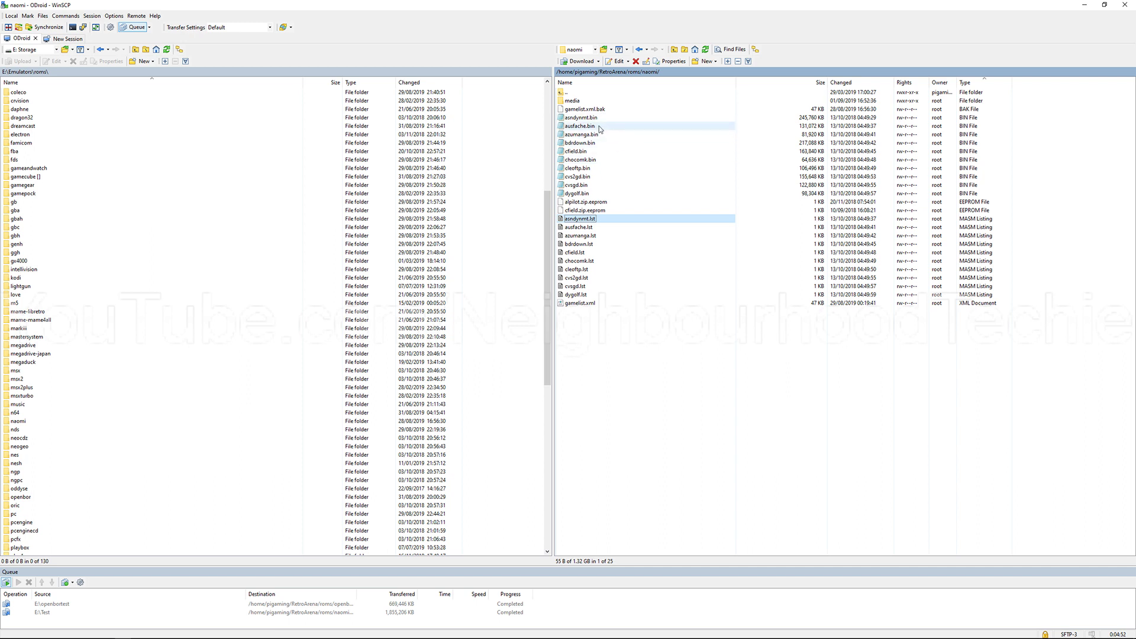
click(595, 126)
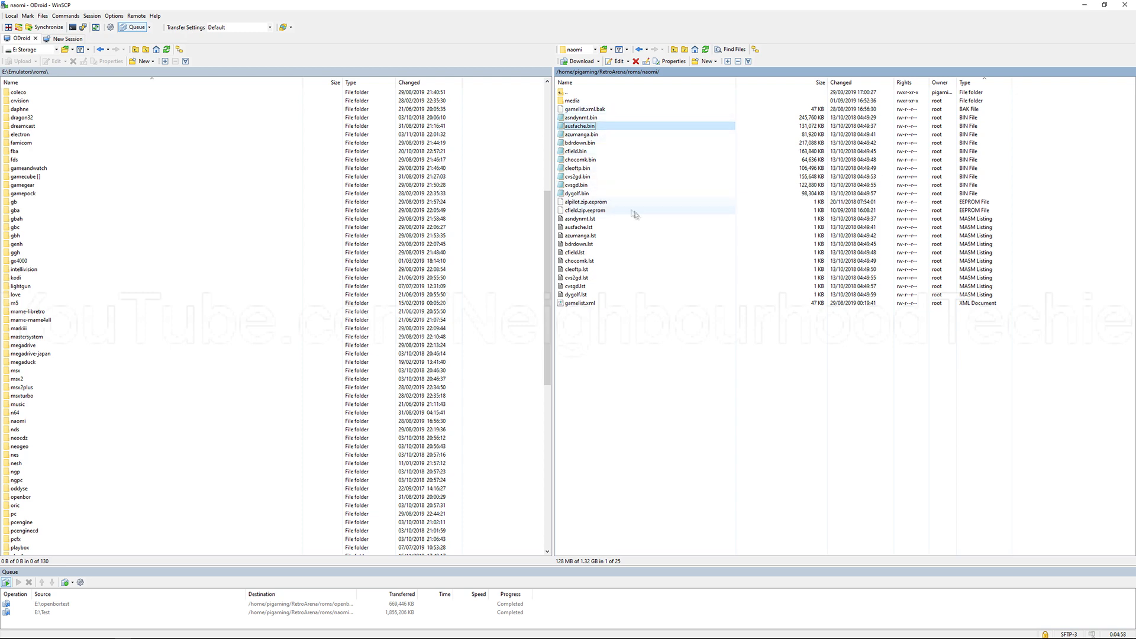
double_click(613, 92)
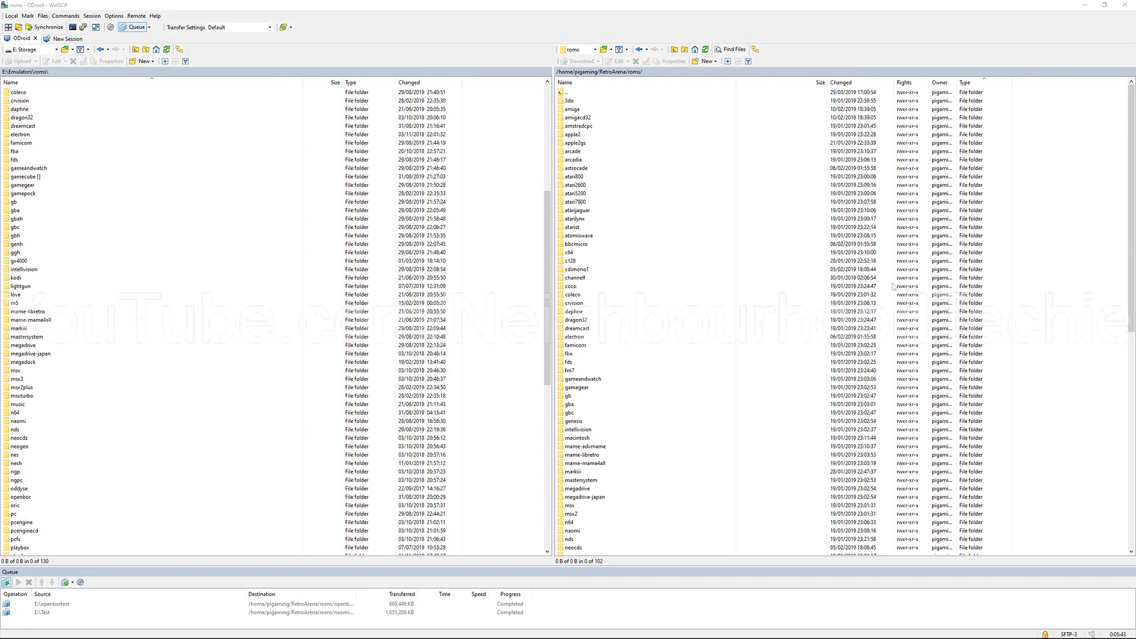
double_click(634, 93)
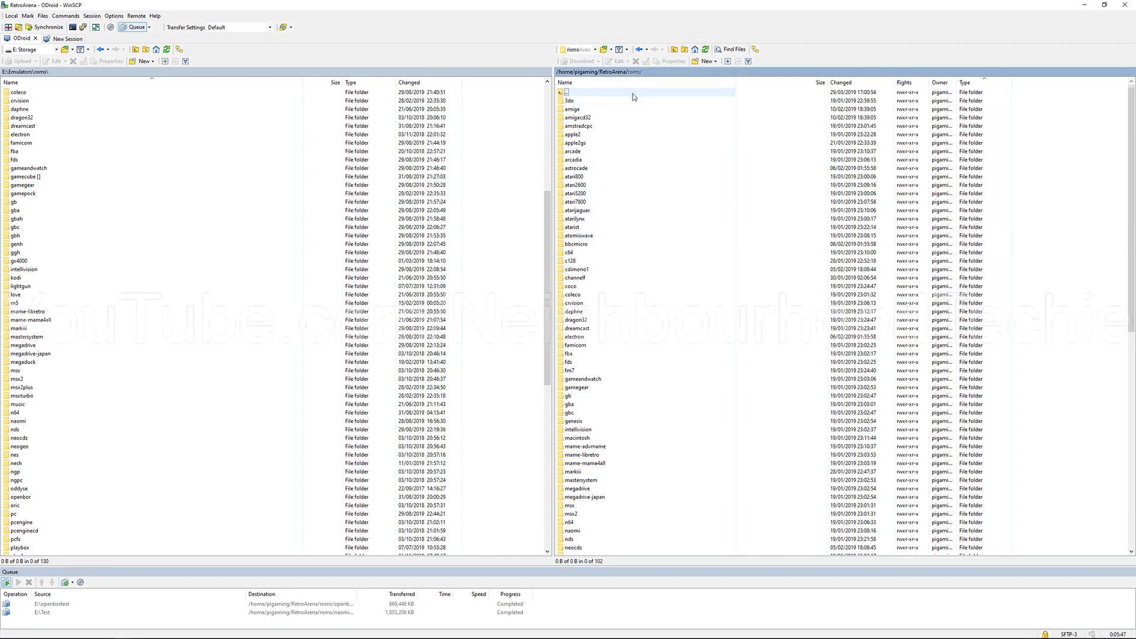
double_click(638, 94)
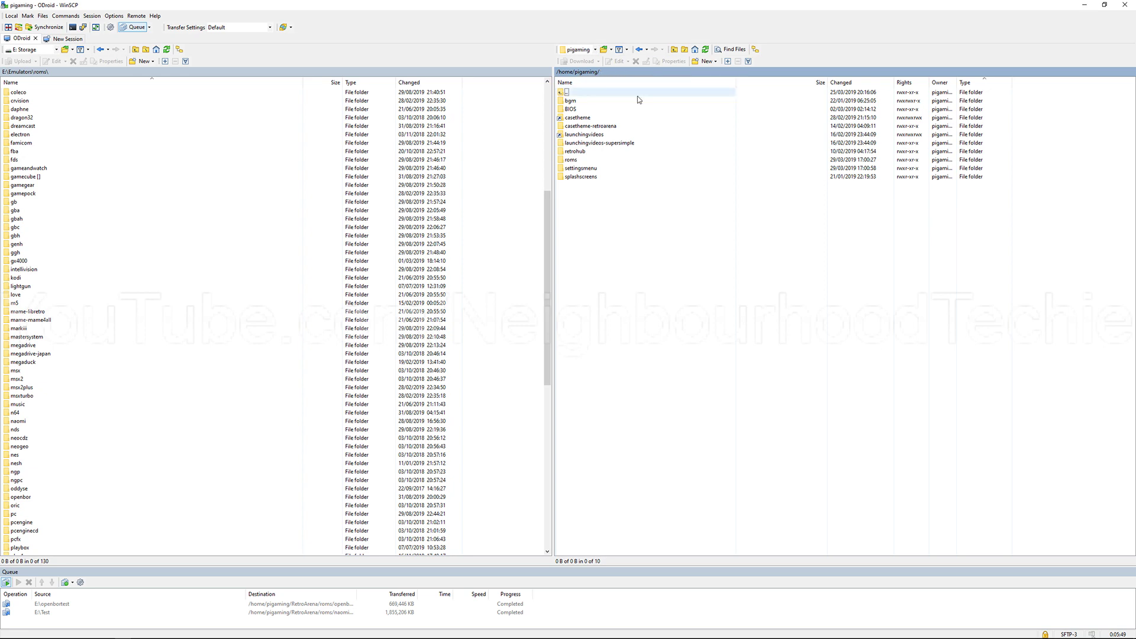
double_click(637, 95)
double_click(628, 95)
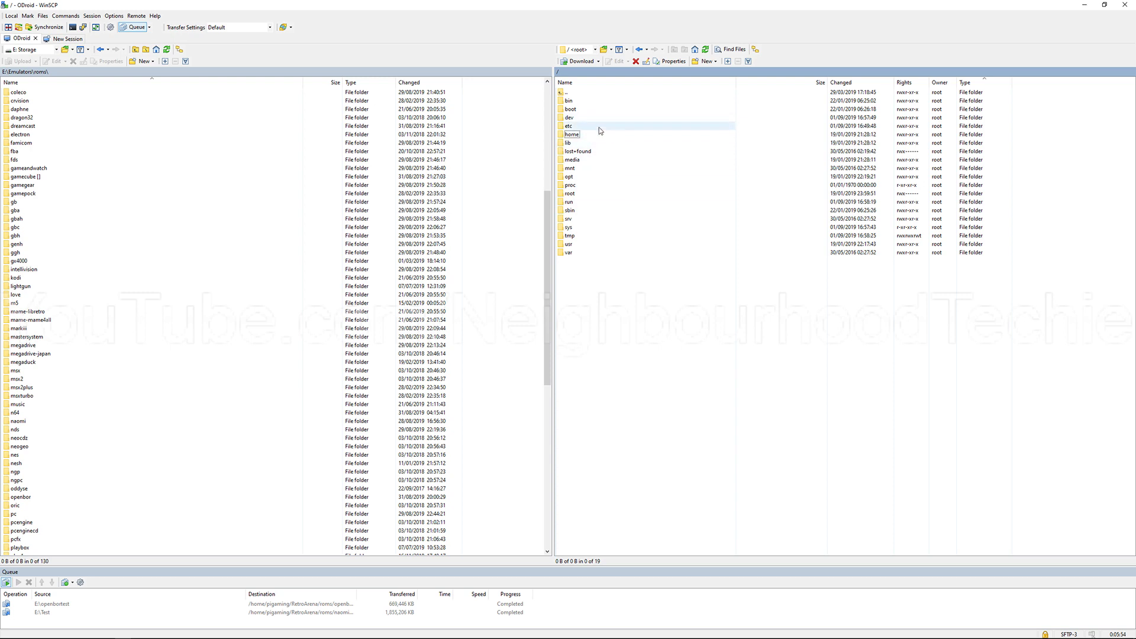
double_click(646, 125)
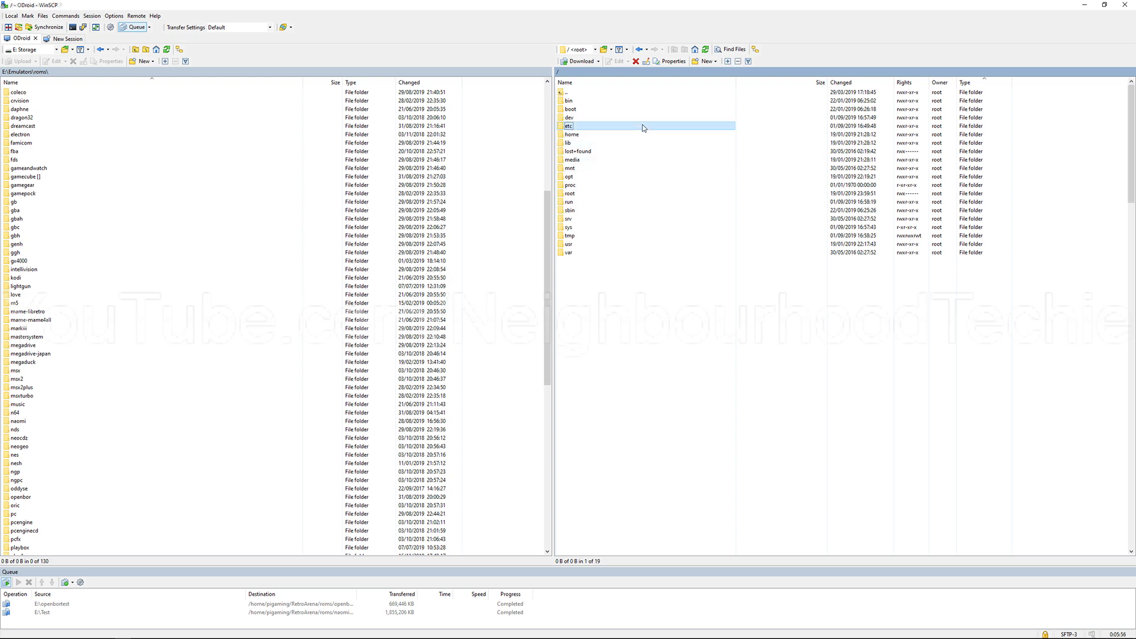
scroll(606, 203, down, 3)
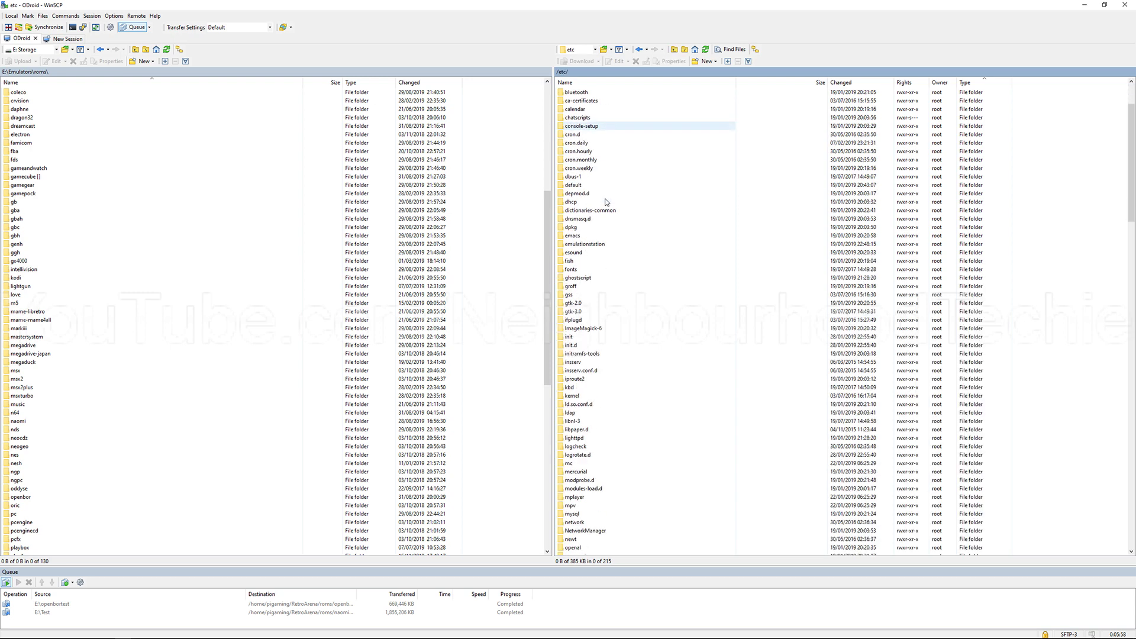
Enter /etc/emulationstation and load es_systems.cfg in the editor
double_click(587, 244)
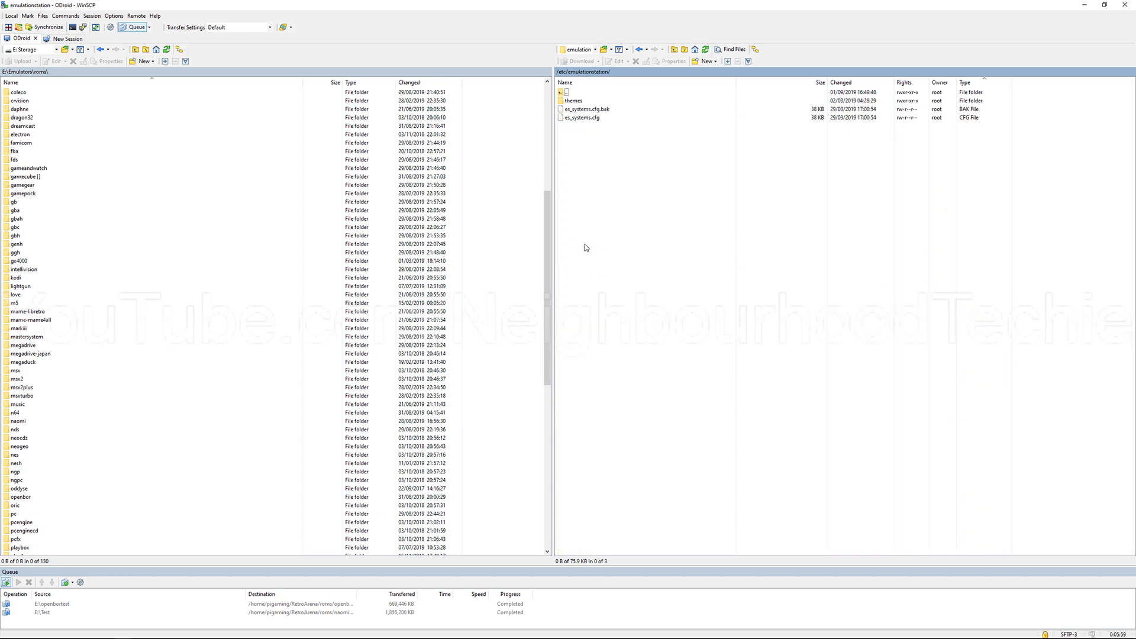
right_click(610, 122)
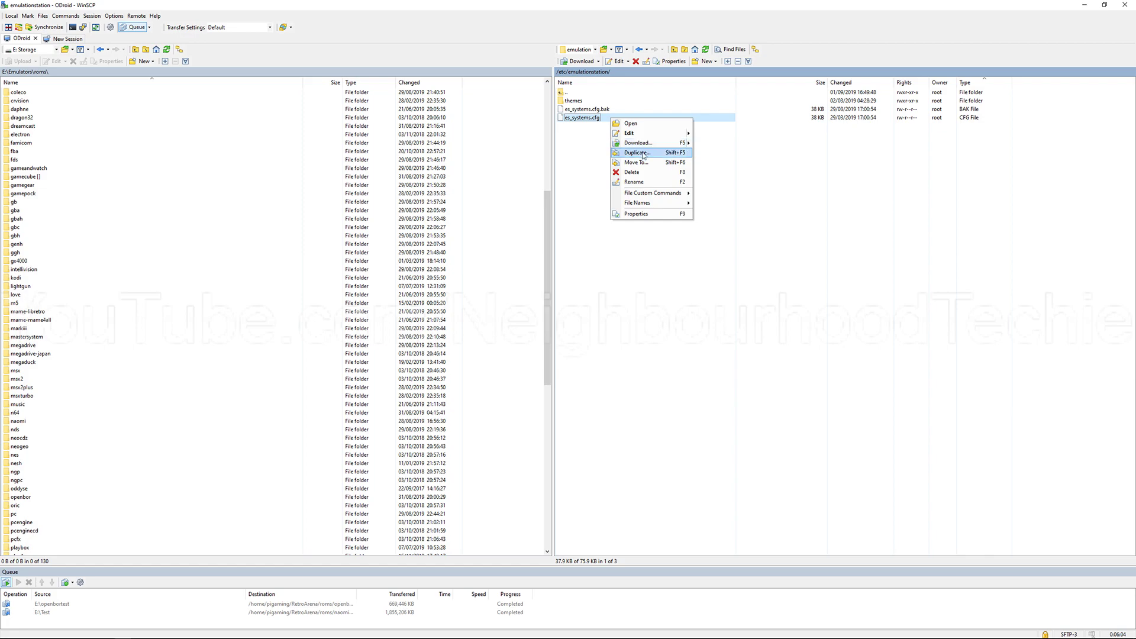
click(632, 132)
scroll(406, 254, down, 1)
scroll(405, 254, down, 7)
scroll(406, 253, down, 7)
scroll(402, 255, down, 8)
scroll(402, 255, down, 6)
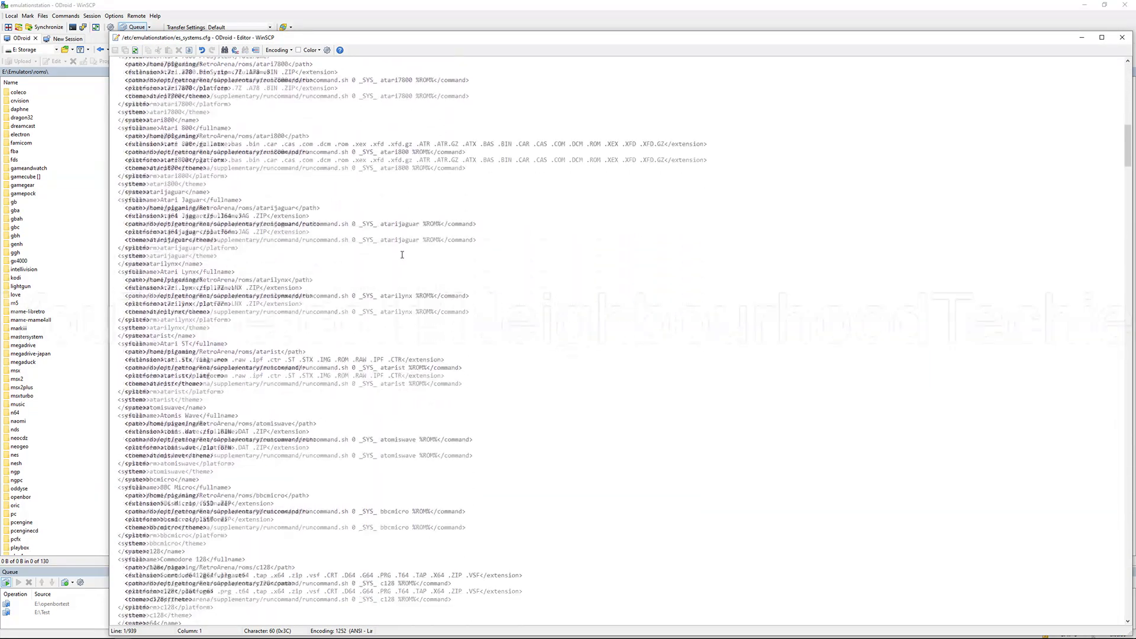
scroll(402, 255, down, 6)
scroll(401, 256, down, 6)
scroll(400, 256, down, 6)
scroll(401, 257, down, 2)
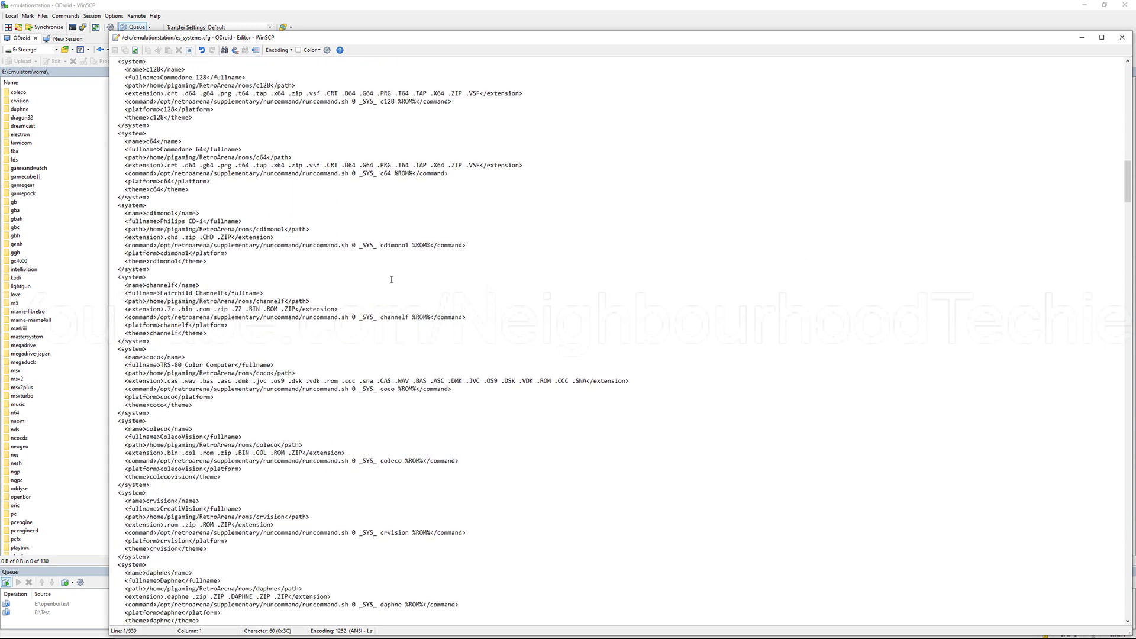
Search for naomi and select its extension list .bin .dat .zip .BIN .DAT .ZIP
click(391, 280)
key(ctrl+f)
text(naomi)
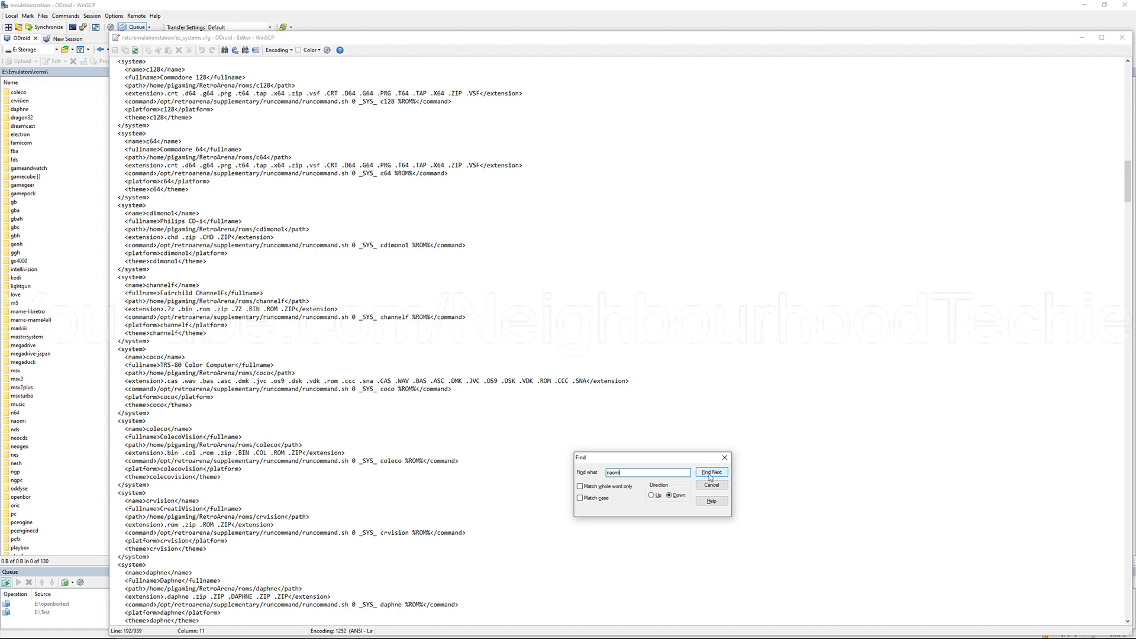
click(708, 476)
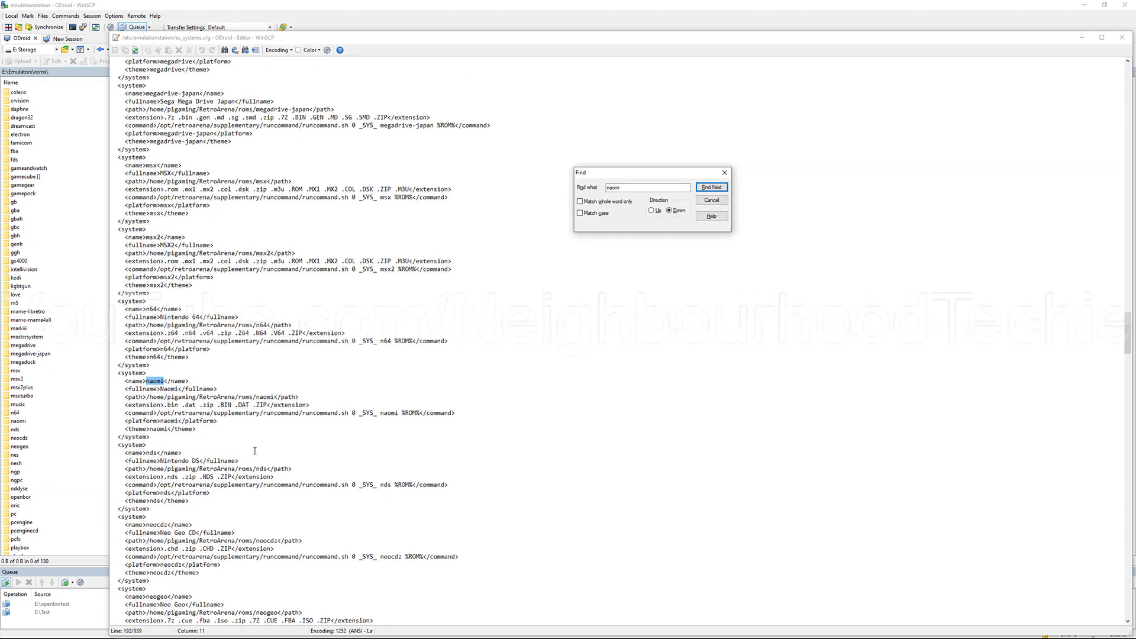
click(169, 430)
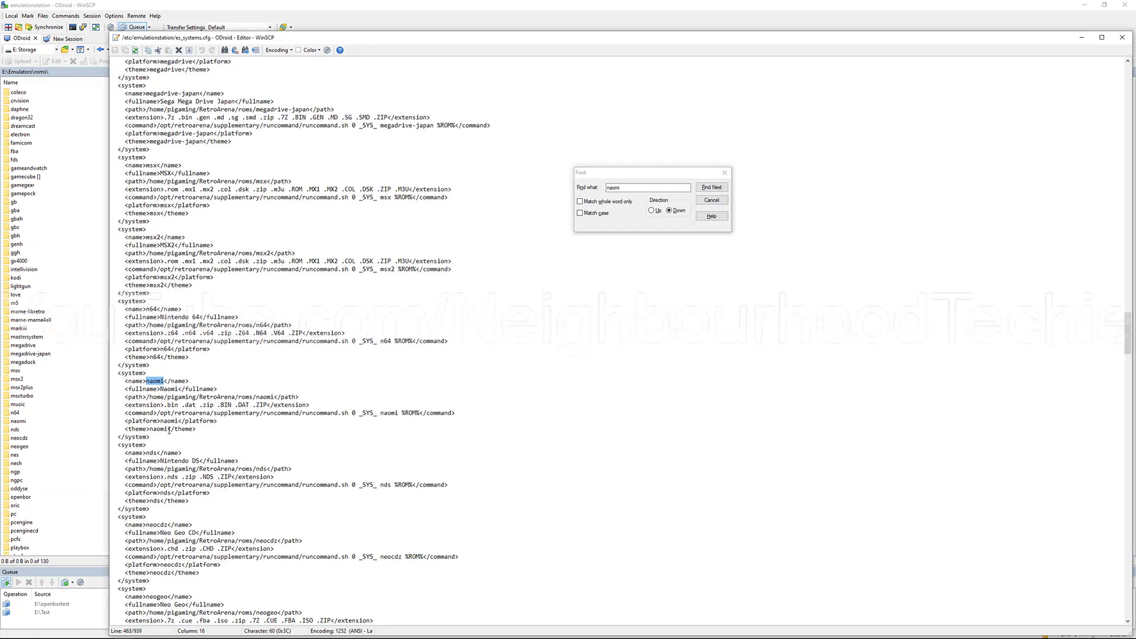
click(232, 406)
drag(267, 406, 163, 407)
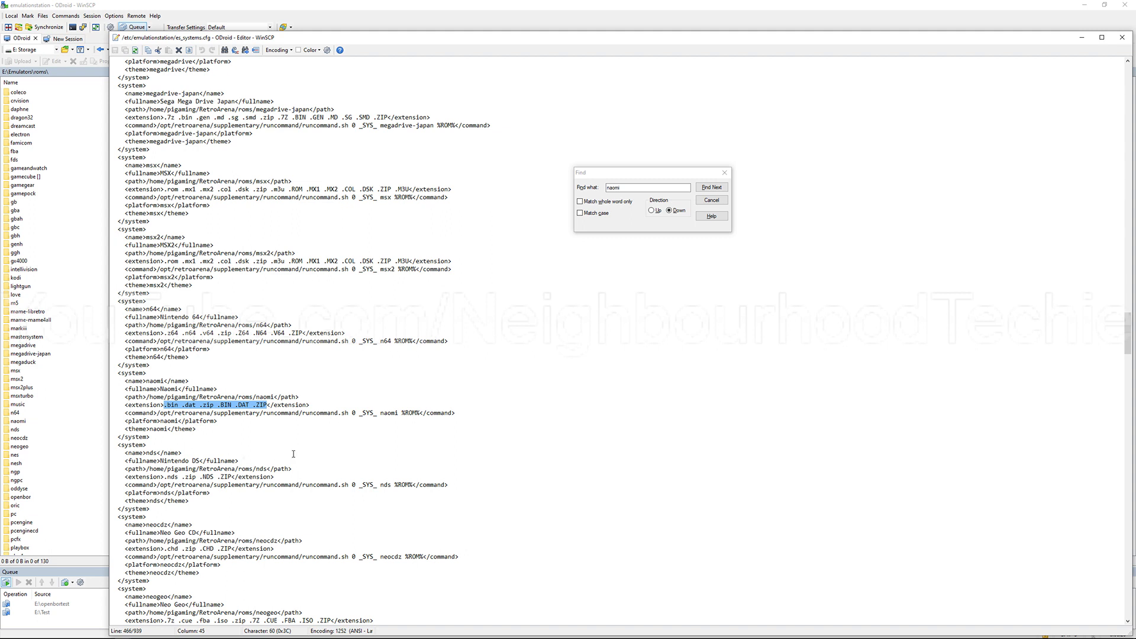
Replace the naomi extensions with .lst .LST, save es_systems.cfg to the device and leave the editor
key(Delete)
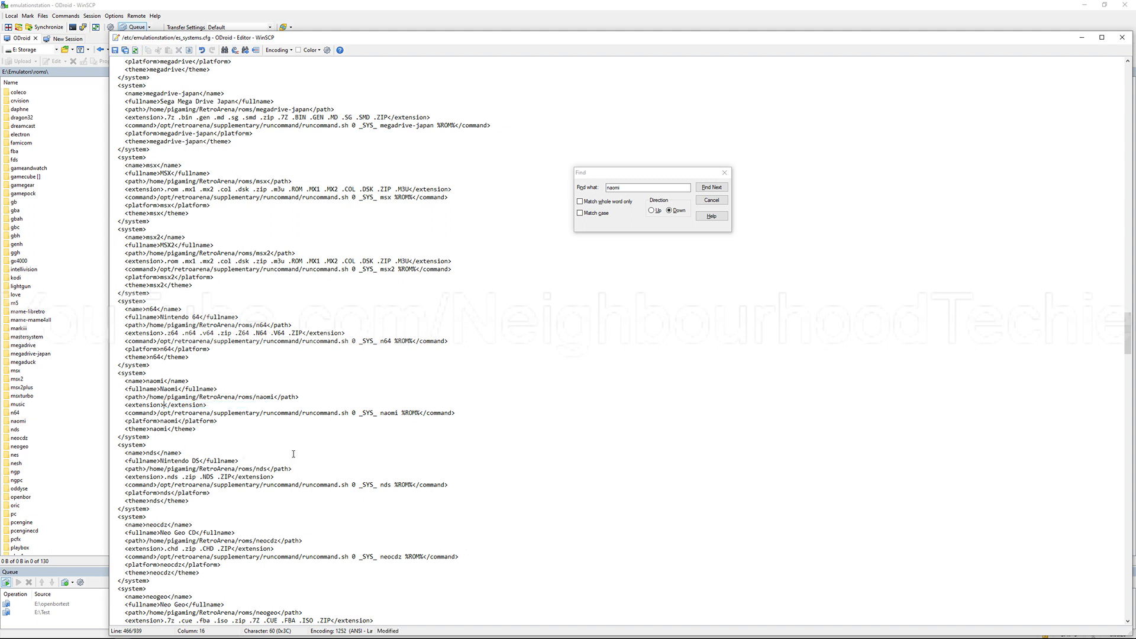
text(.lst )
text(.LST)
click(114, 50)
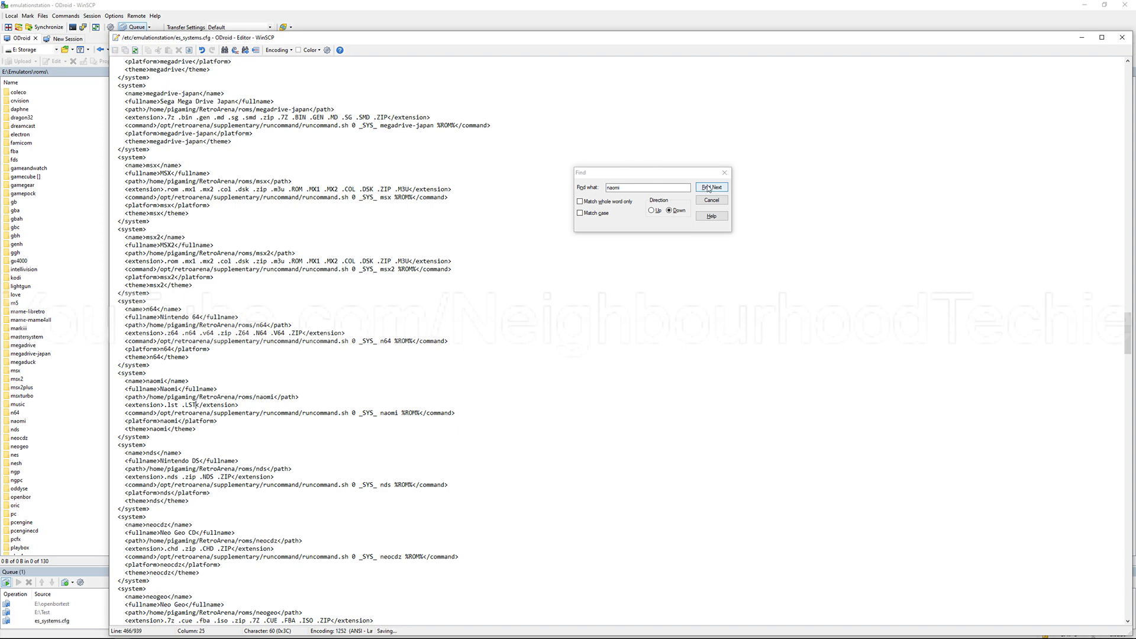
click(725, 172)
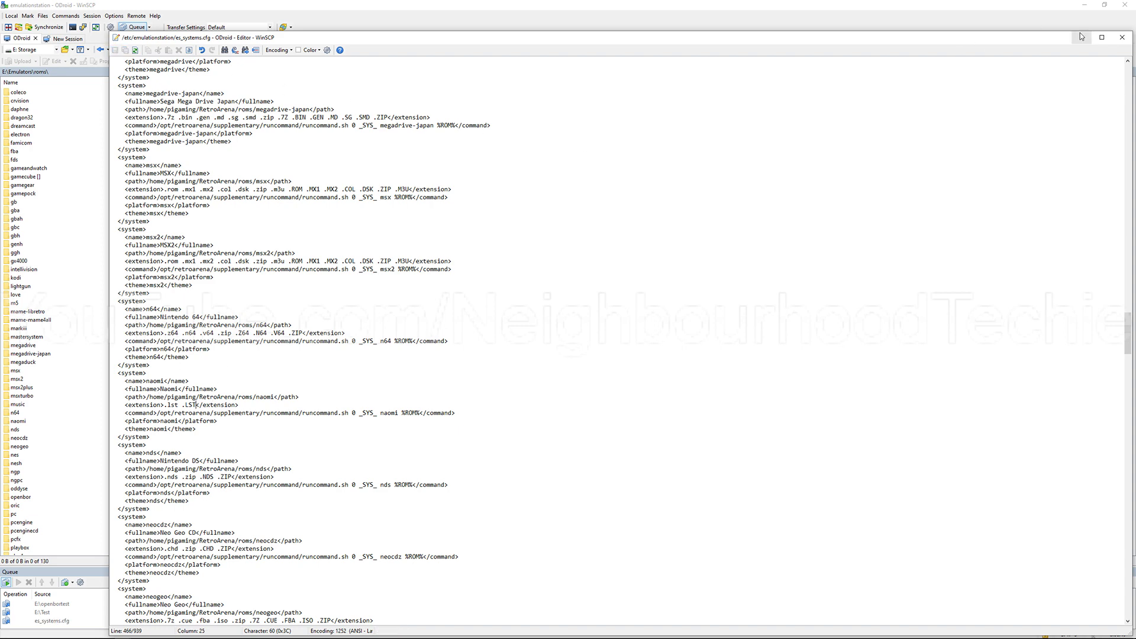
click(1081, 36)
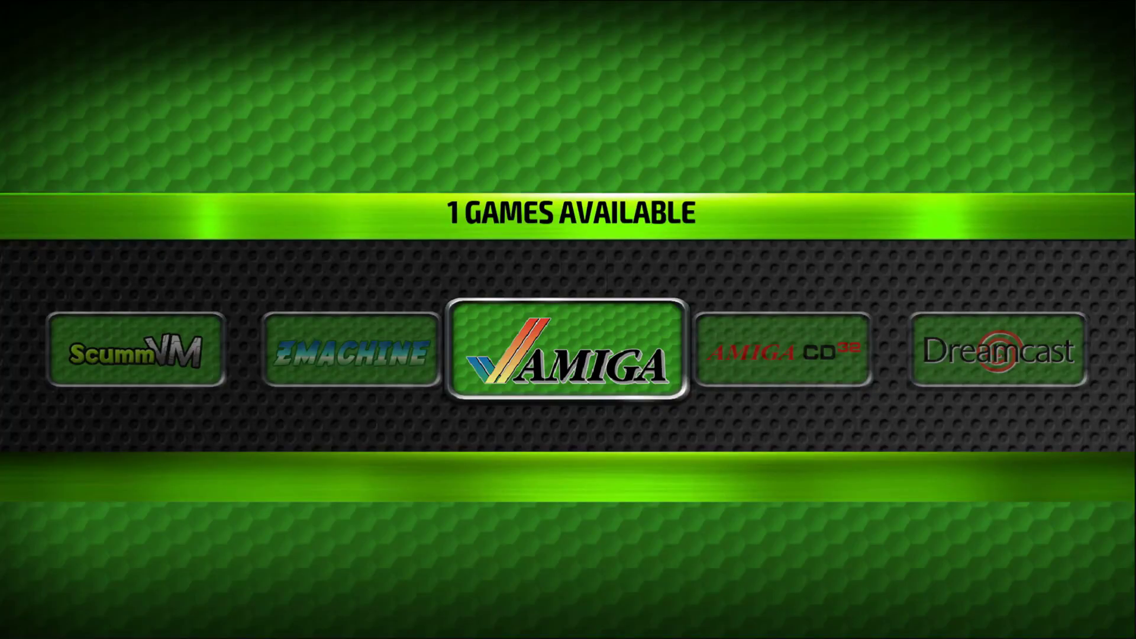
Scroll the carousel to NAOMI, browse its ten-game list, and back out to the system wheel
key(Right)
key(Right)
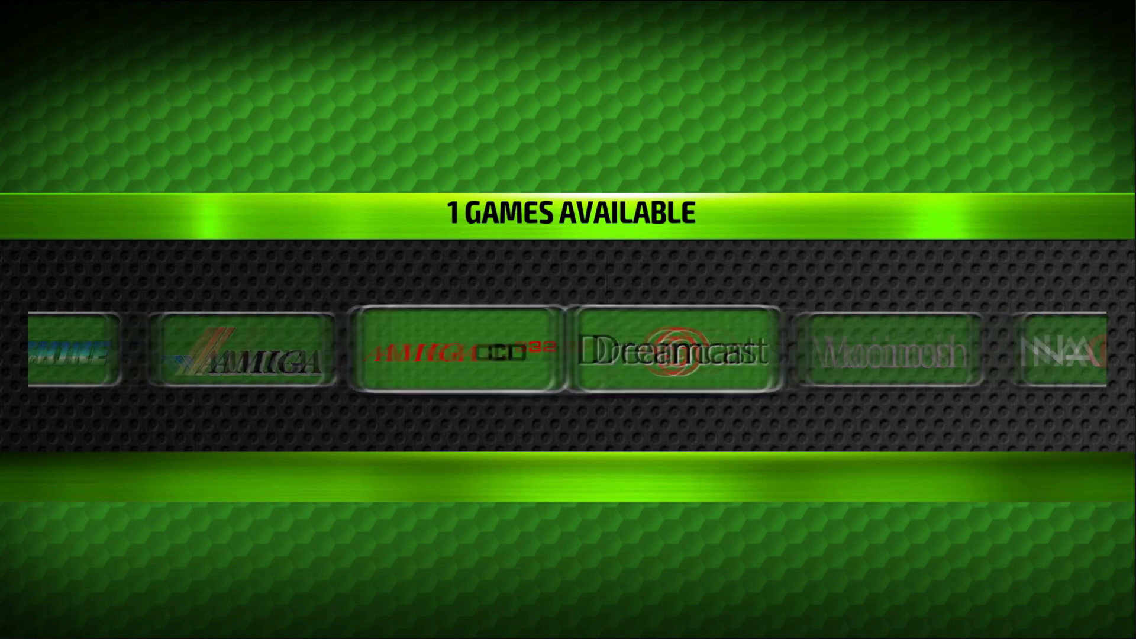
key(Right)
key(Right)
key(Return)
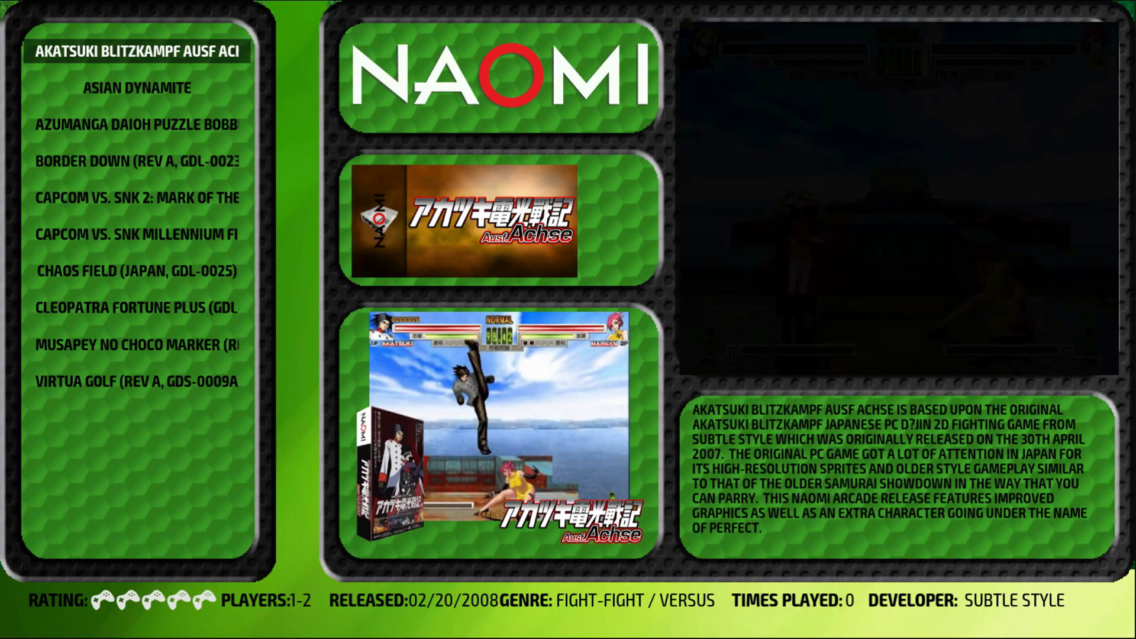
key(Down)
key(Down)
key(Down)
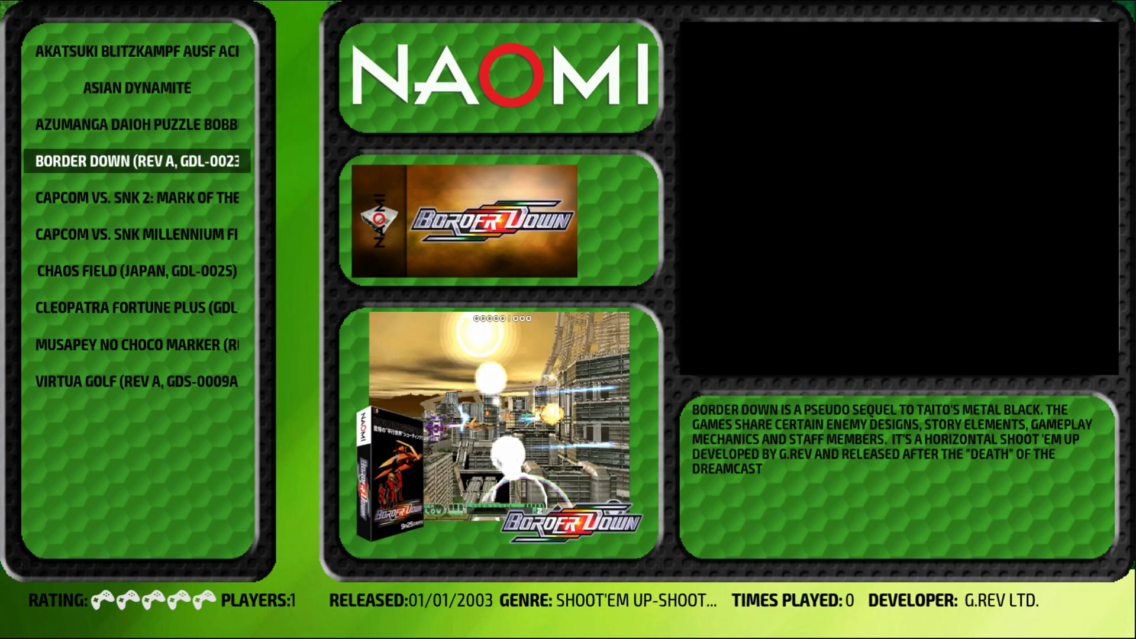
key(Down)
key(Down)
key(Down)
key(Down)
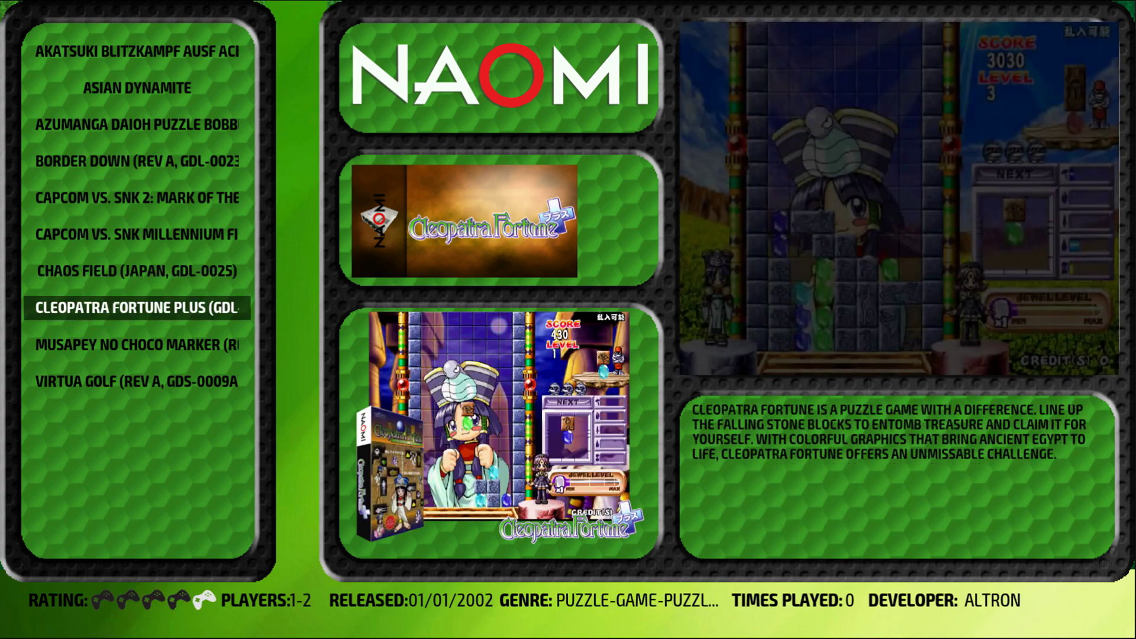
key(Down)
key(Down)
key(Down)
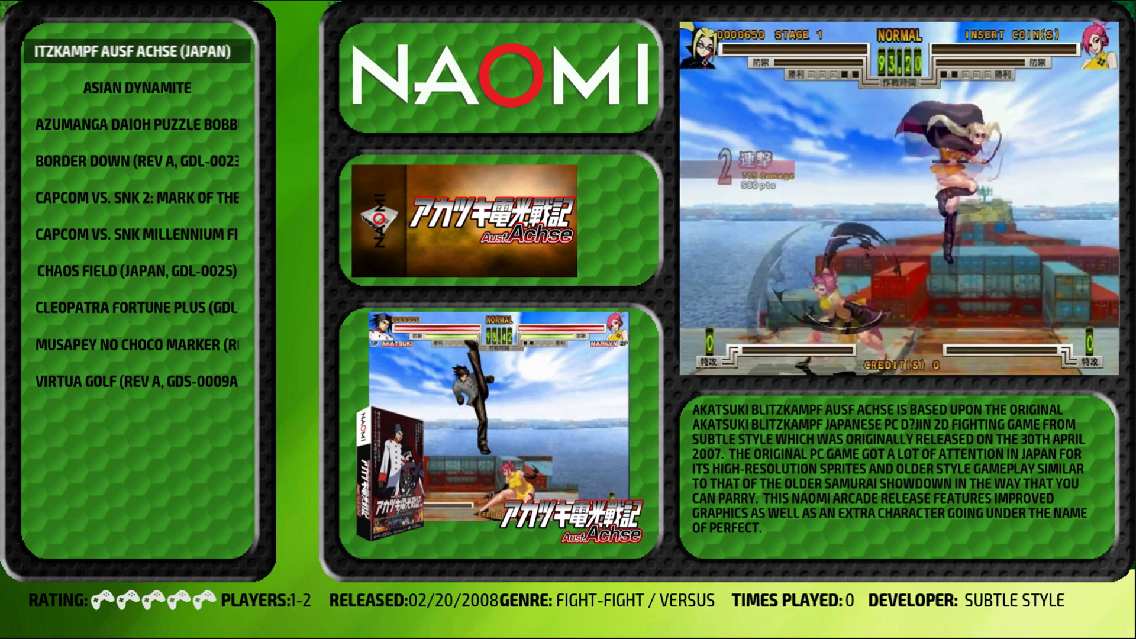
key(Escape)
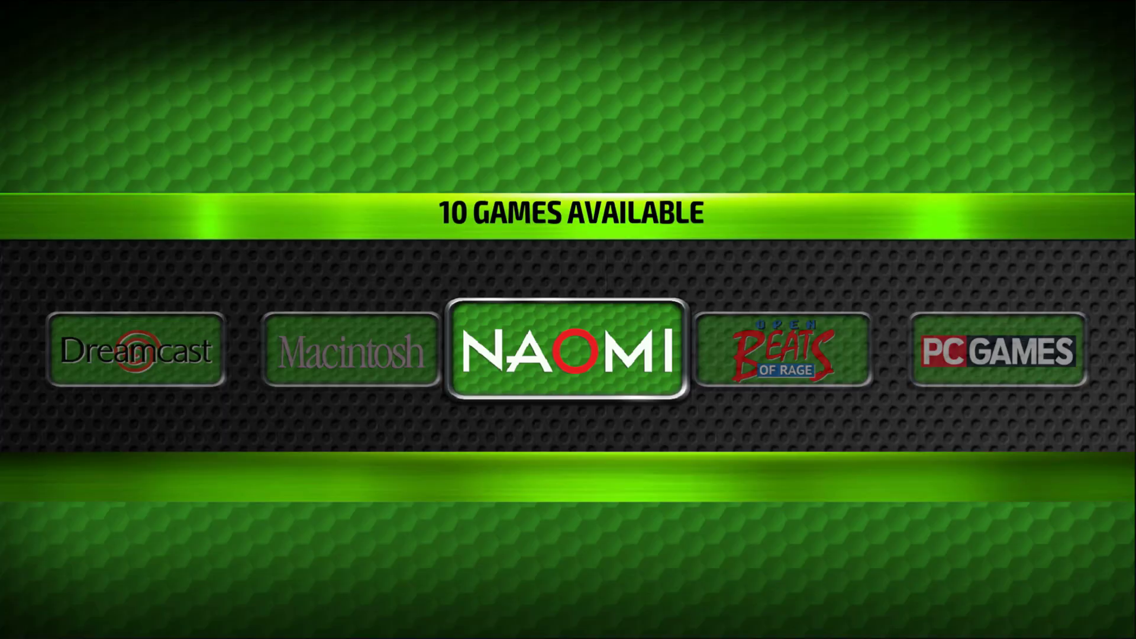